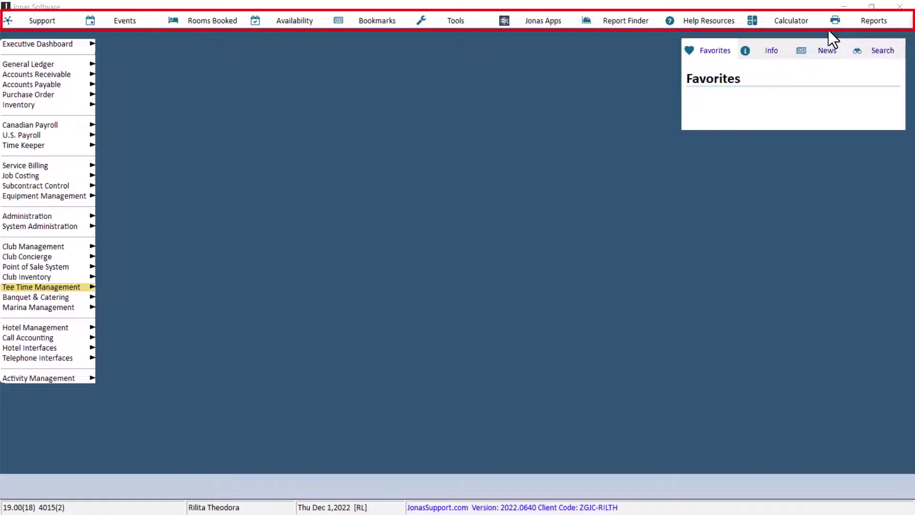
Peek at the shortcuts list, then log in to remote support with the support user ID
right_click(642, 245)
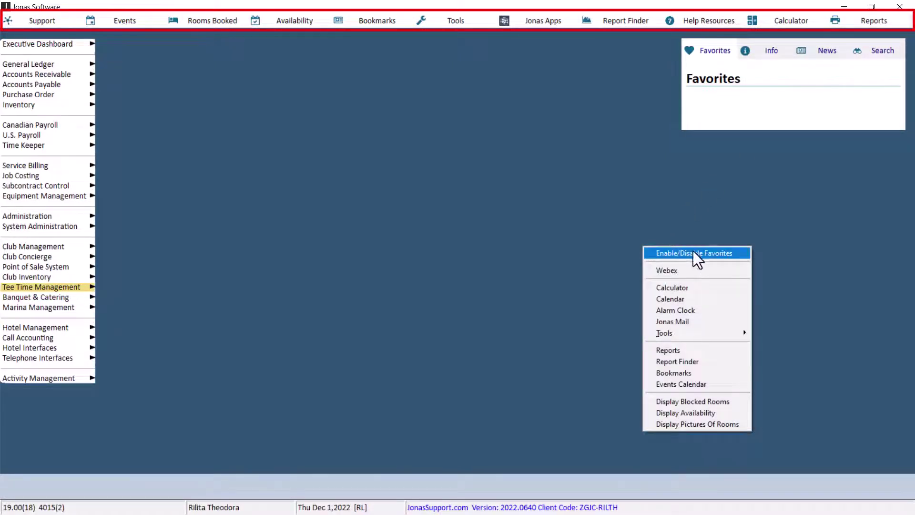
left_click(694, 440)
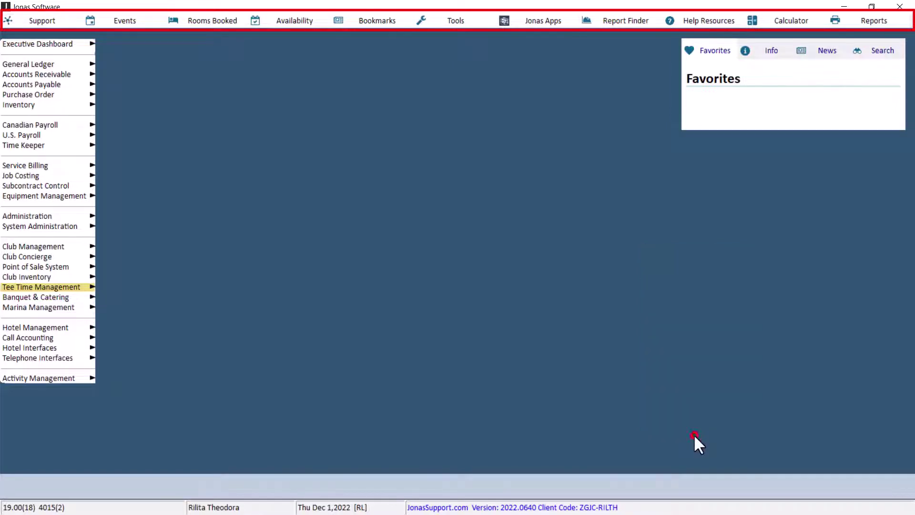
left_click(51, 24)
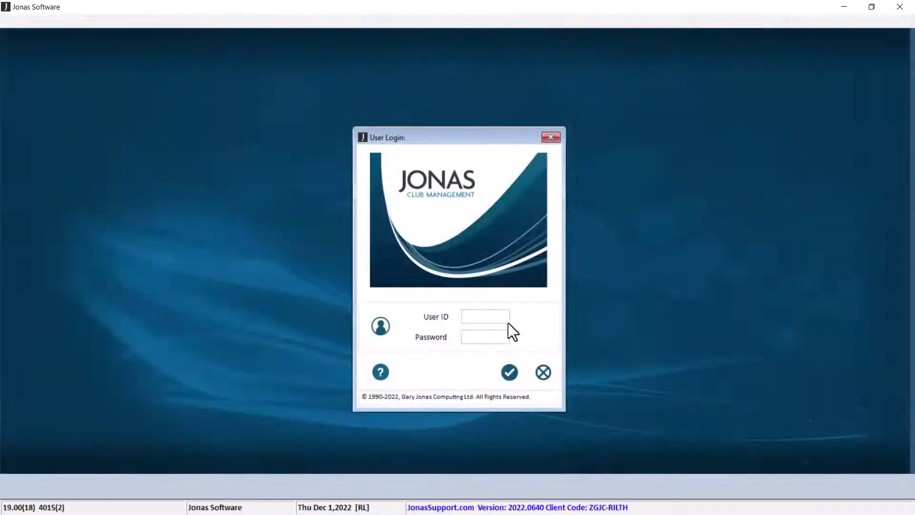
left_click(499, 318)
type("WEBEX")
key("Return")
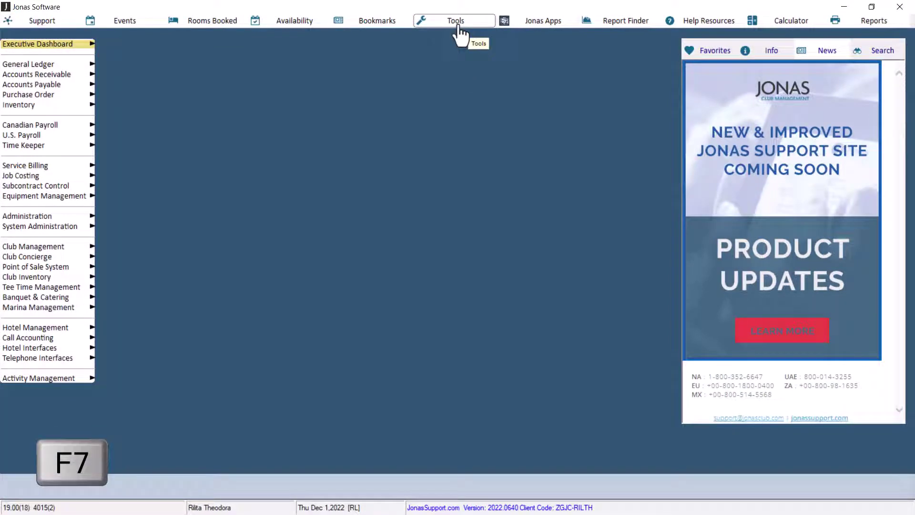
From the desk tools, view the Company Phone Book and then the Personal Phone Book
left_click(457, 26)
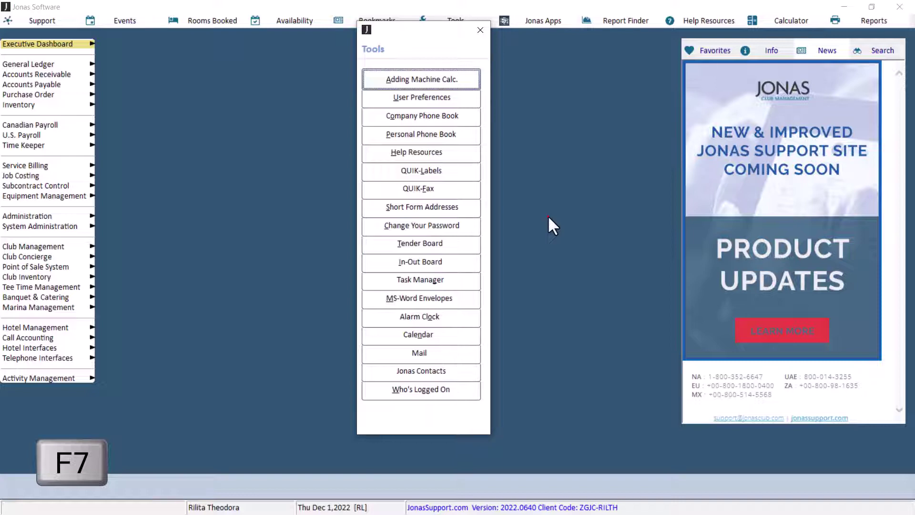
left_click(456, 121)
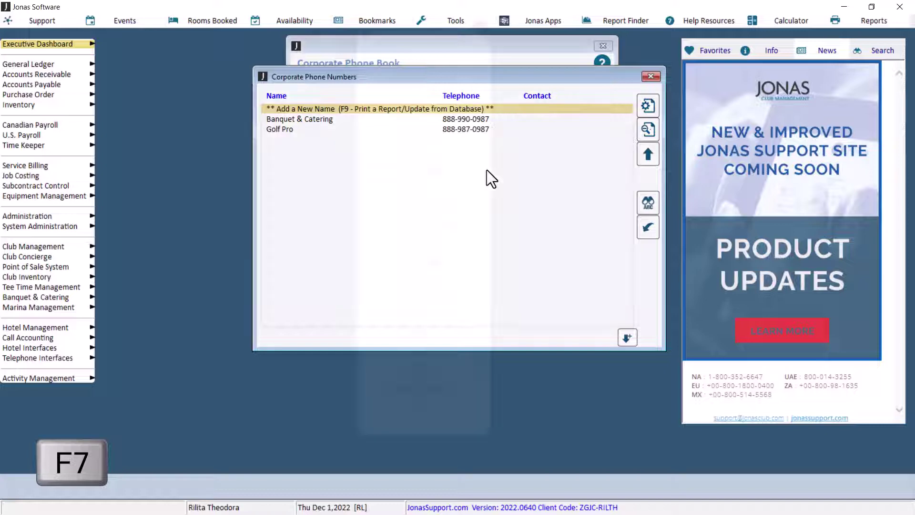
left_click(448, 138)
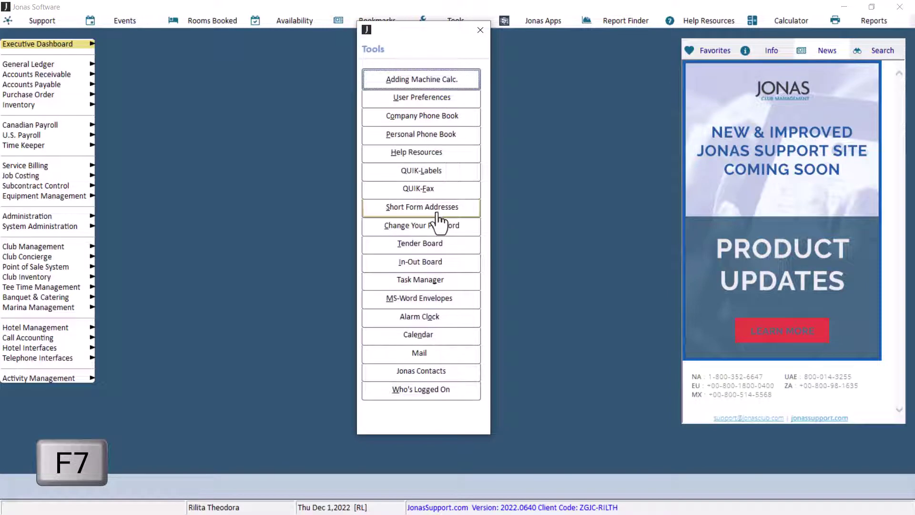
Look up the RH short form address code for Richmond Hill, Ontario
left_click(436, 211)
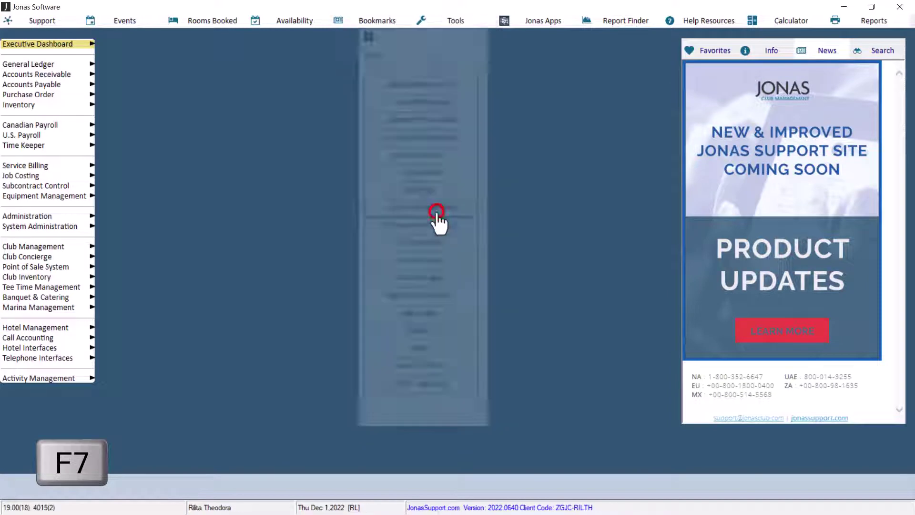
key("F7")
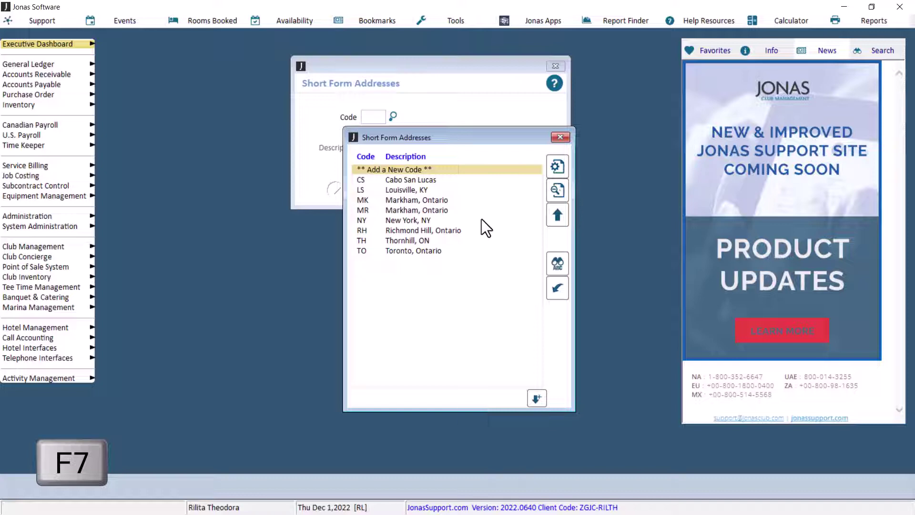
left_click(455, 231)
double_click(455, 231)
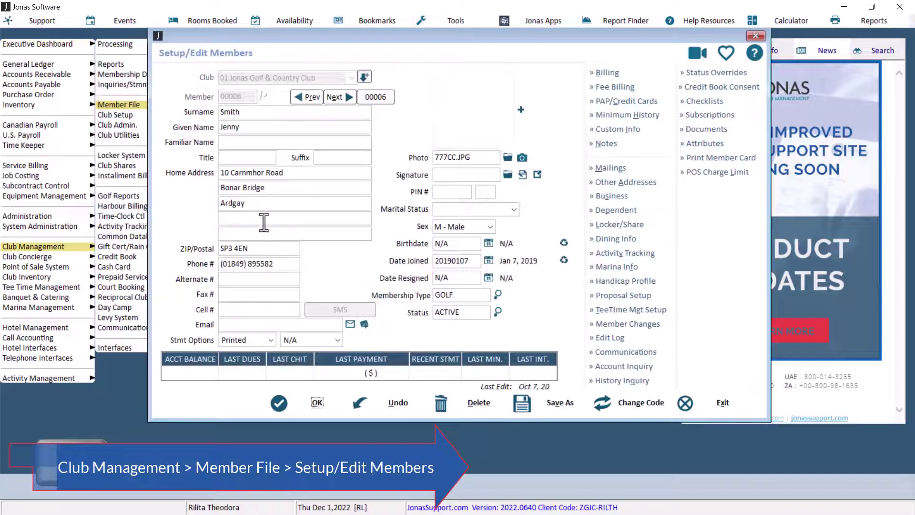
Enter RH on the member's fourth address line and expand it to Richmond Hill, Ontario
left_click(263, 218)
type("RH")
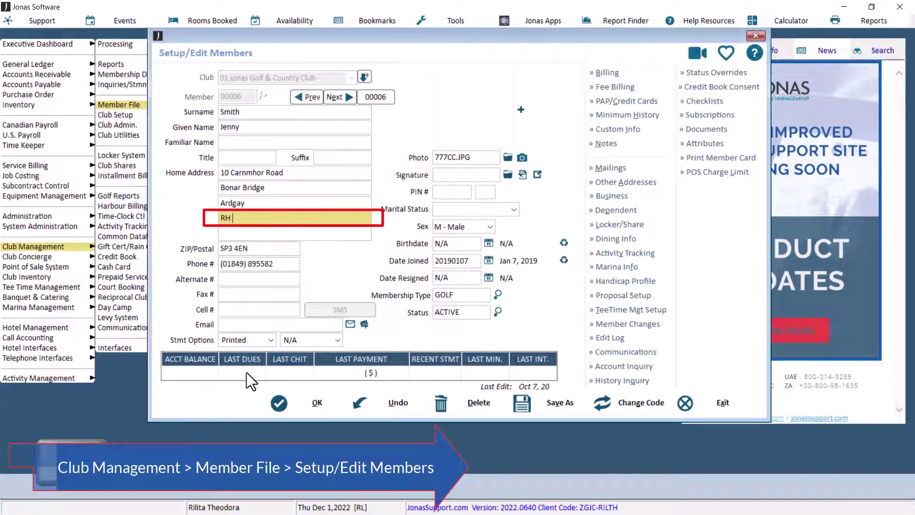
key("Tab")
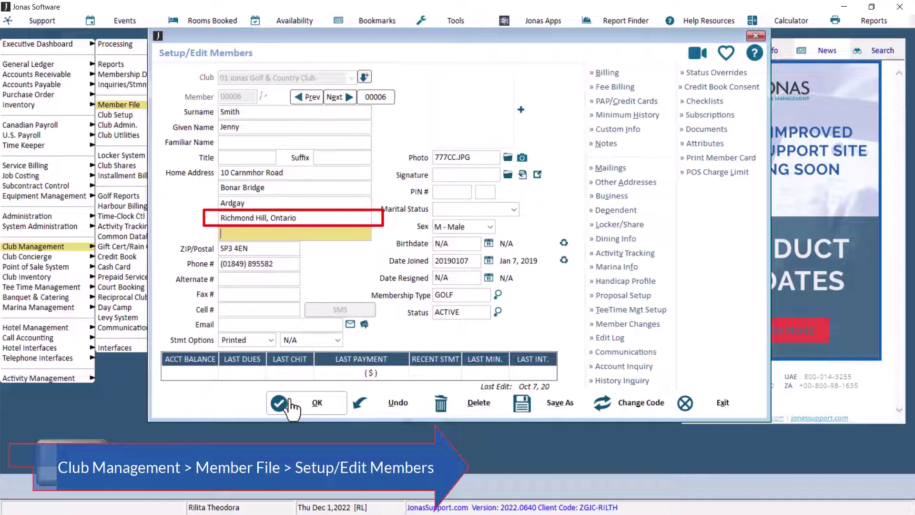
key("F7")
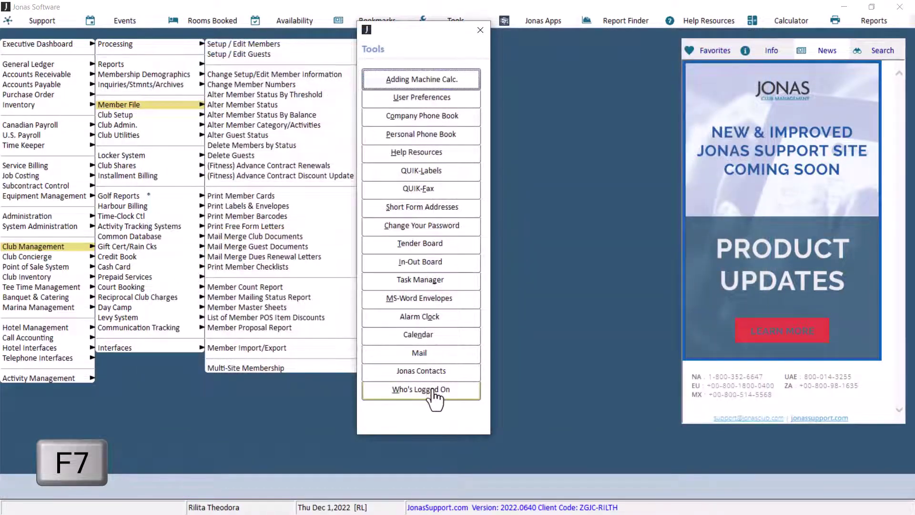
Review the Who's Logged On list showing 1 of 2 licences in use, then exit it
left_click(431, 386)
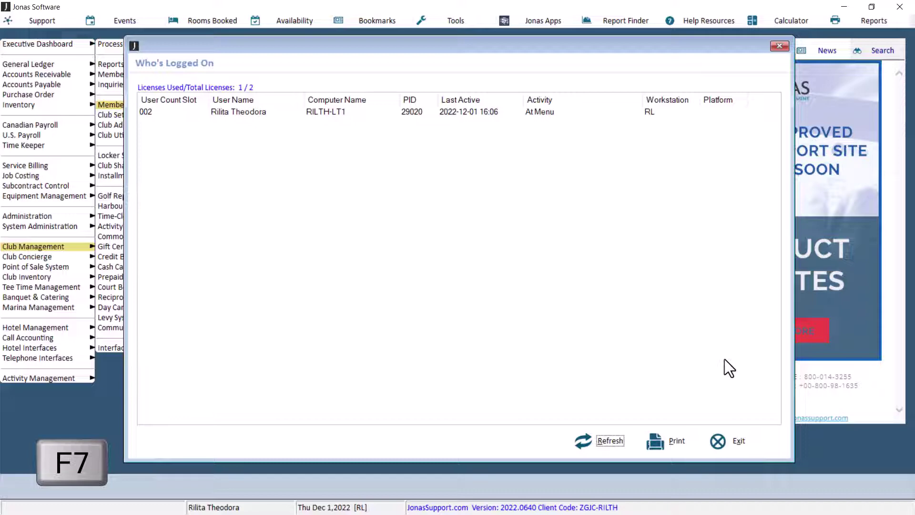
left_click(736, 441)
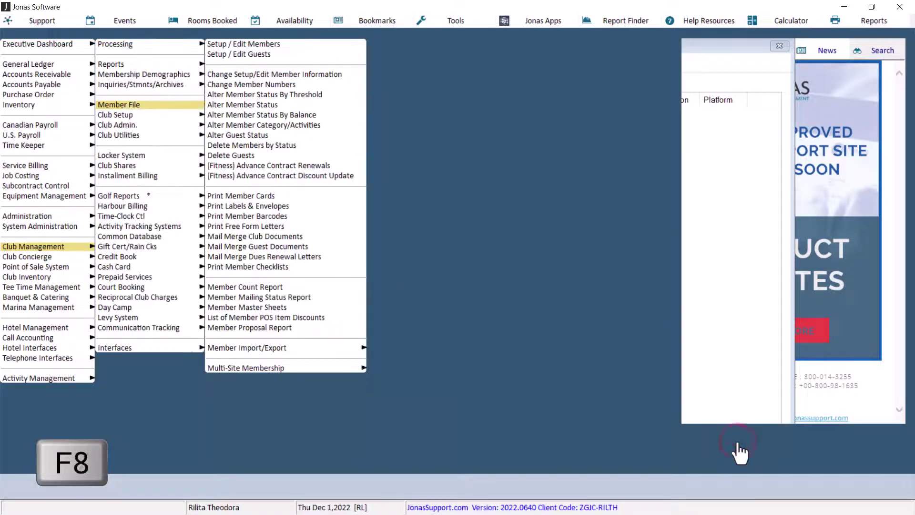
Add a bookmark for Tee Time Management > Files > Rounds of Golf Rules and open it
key("Escape")
key("Escape")
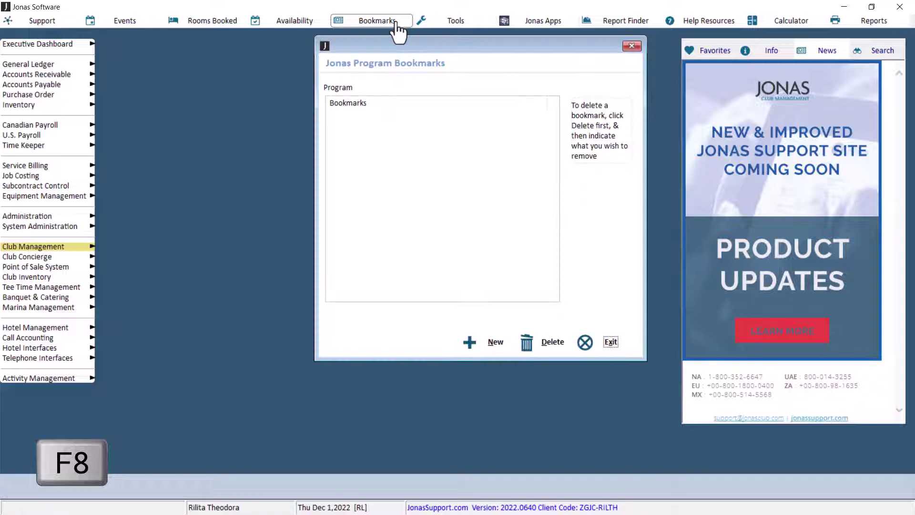
left_click(495, 342)
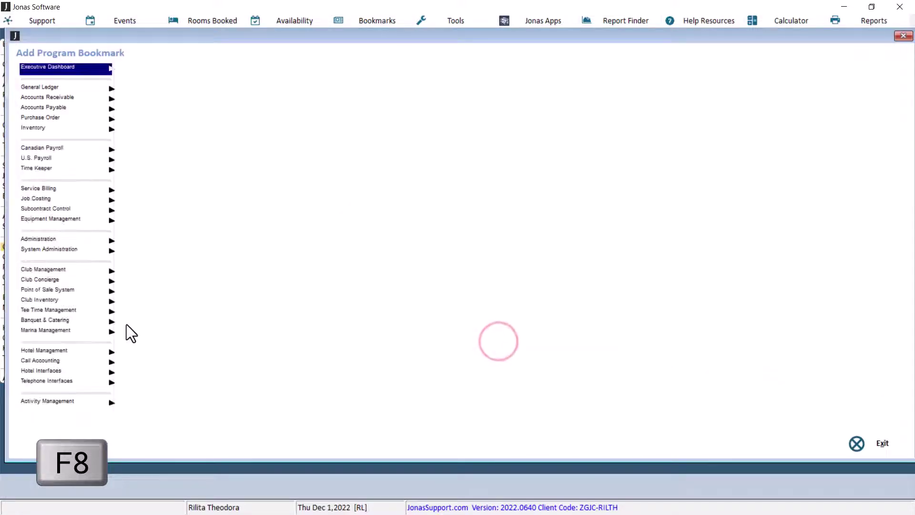
left_click(90, 309)
left_click(163, 410)
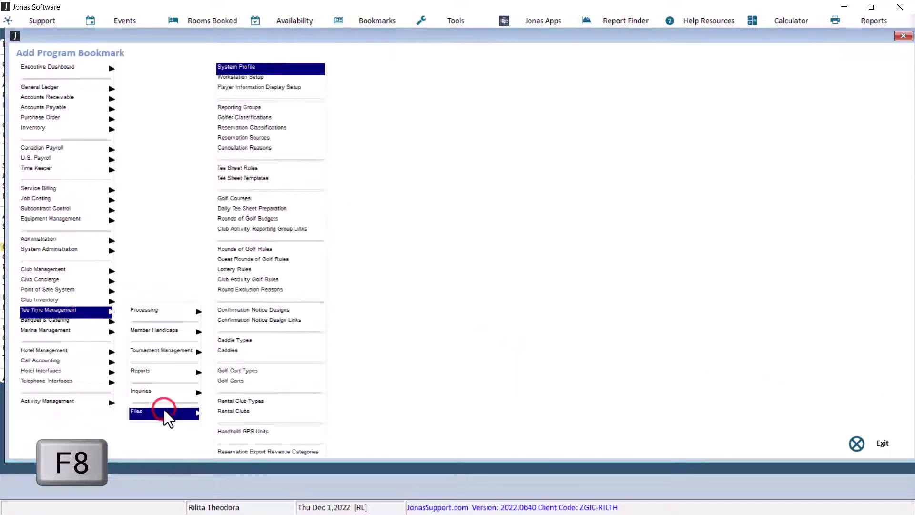
left_click(254, 250)
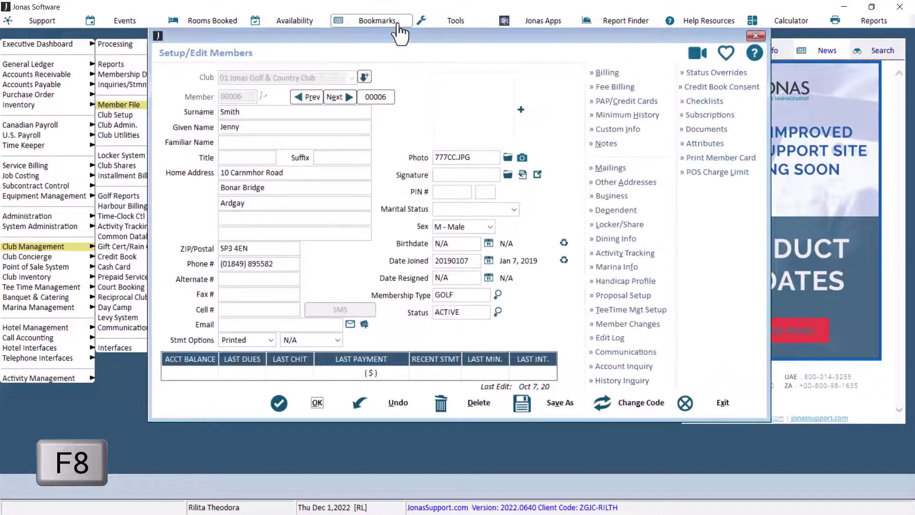
left_click(398, 23)
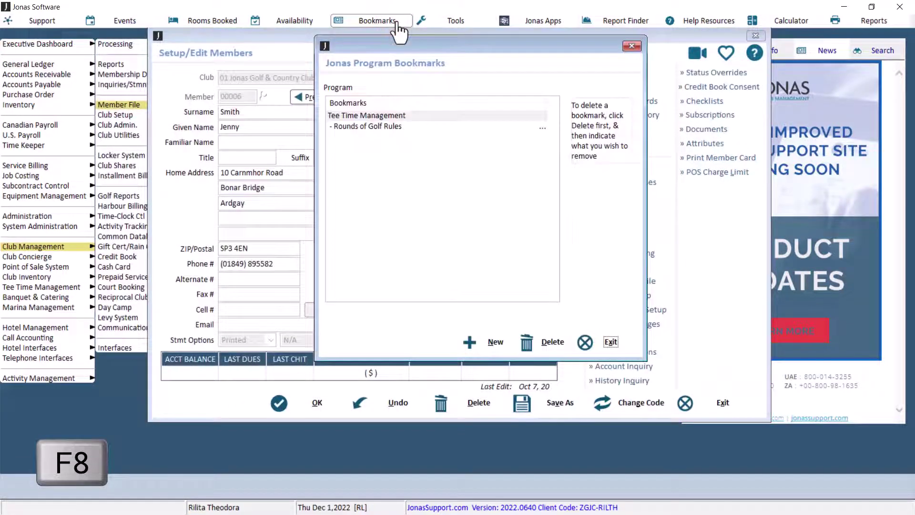
left_click(387, 128)
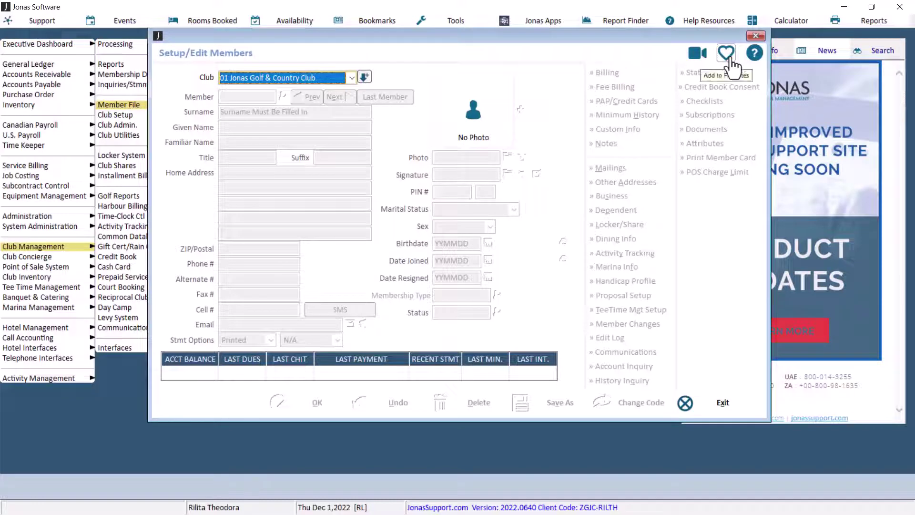
Heart Setup/Edit Members and confirm it appears in the side panel's Favorites list
left_click(729, 57)
left_click(752, 36)
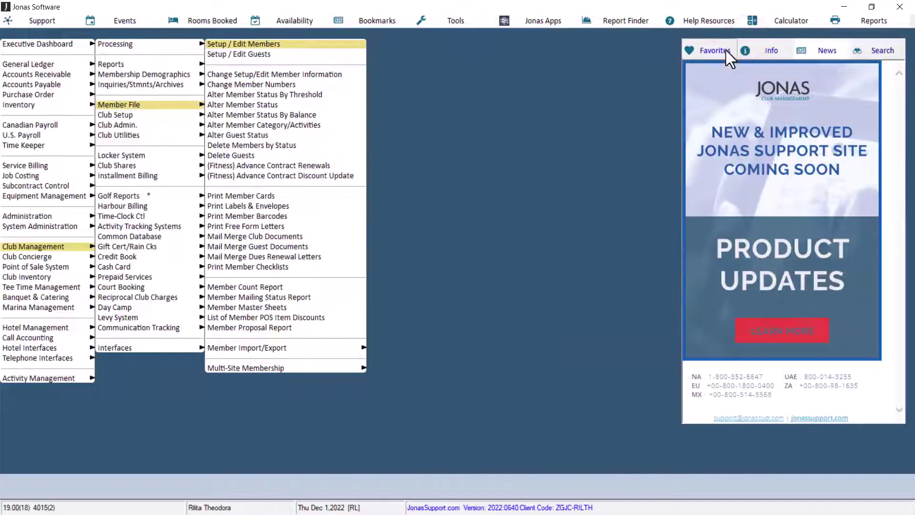
left_click(728, 55)
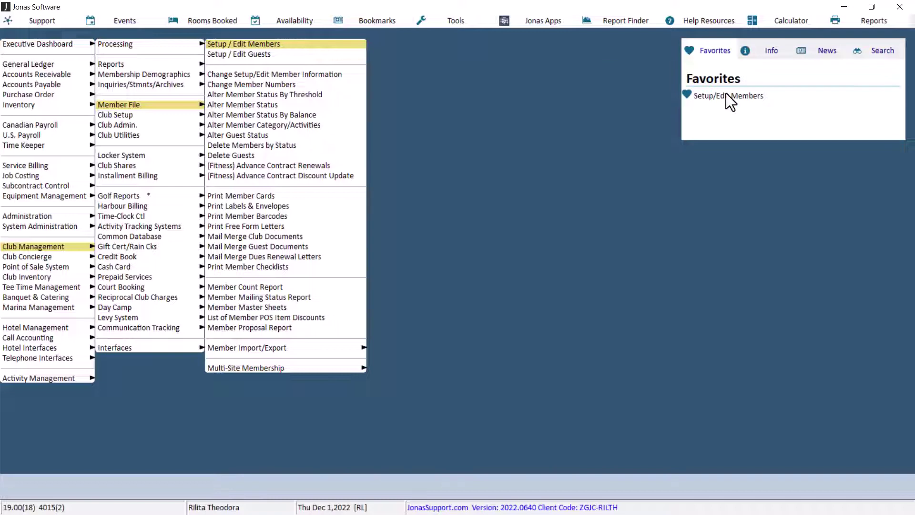
right_click(588, 127)
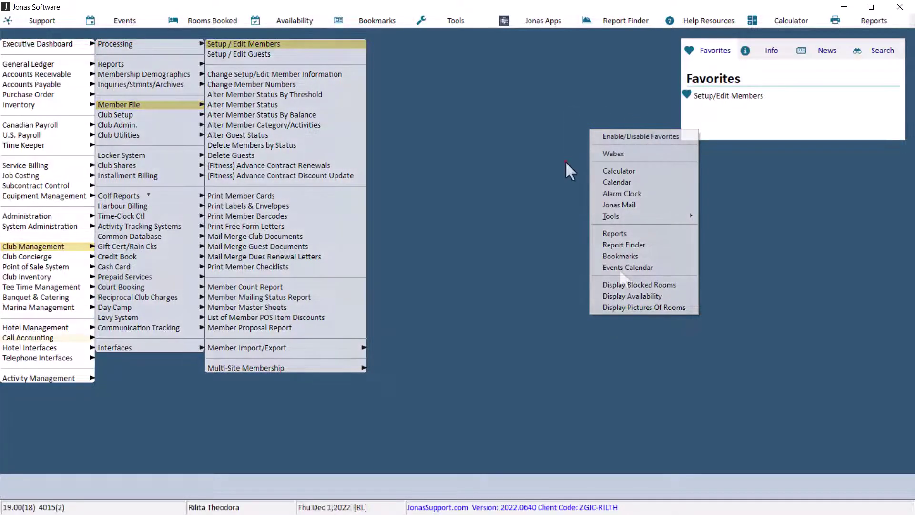
key("F9")
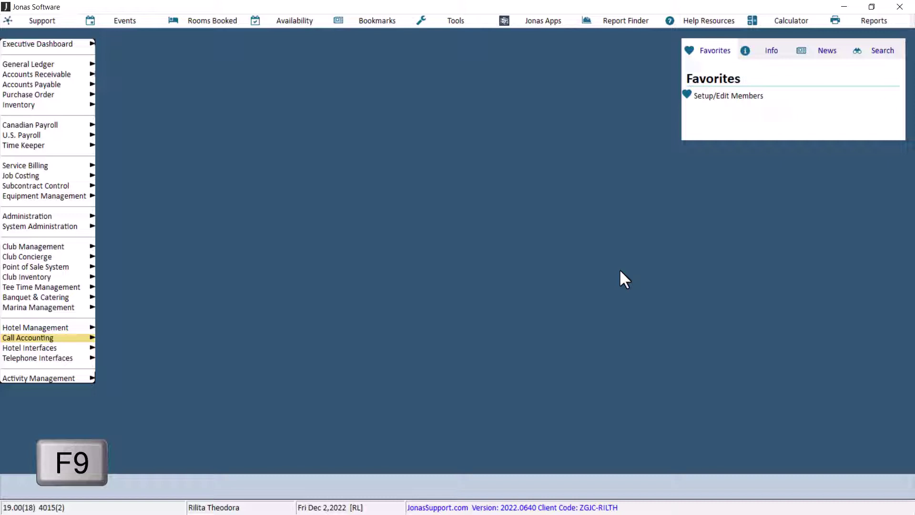
Review Reprint Reports, then confirm System Parameters stores reports for 45 days
left_click(888, 29)
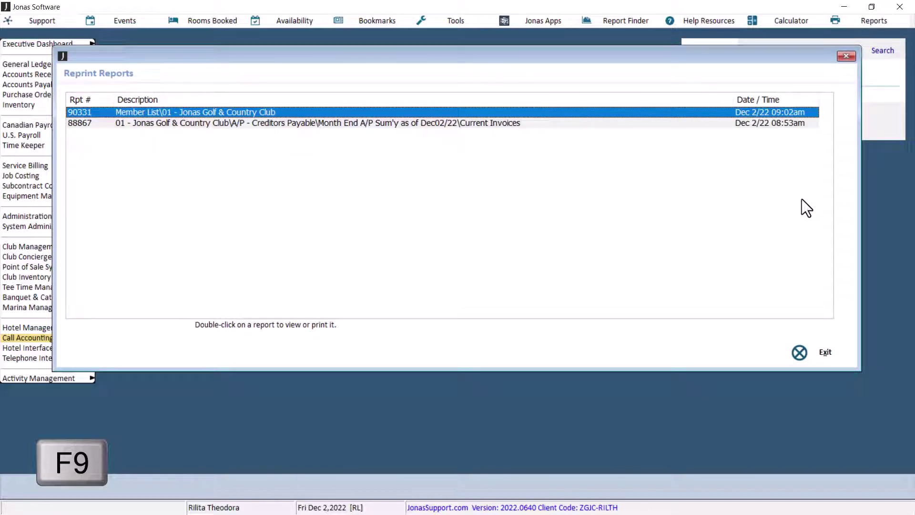
left_click(799, 350)
left_click(81, 227)
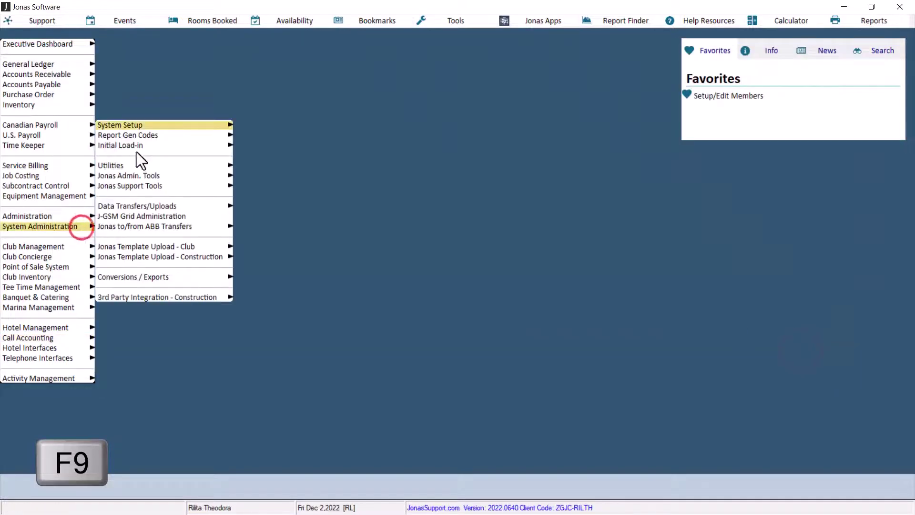
left_click(141, 125)
left_click(282, 44)
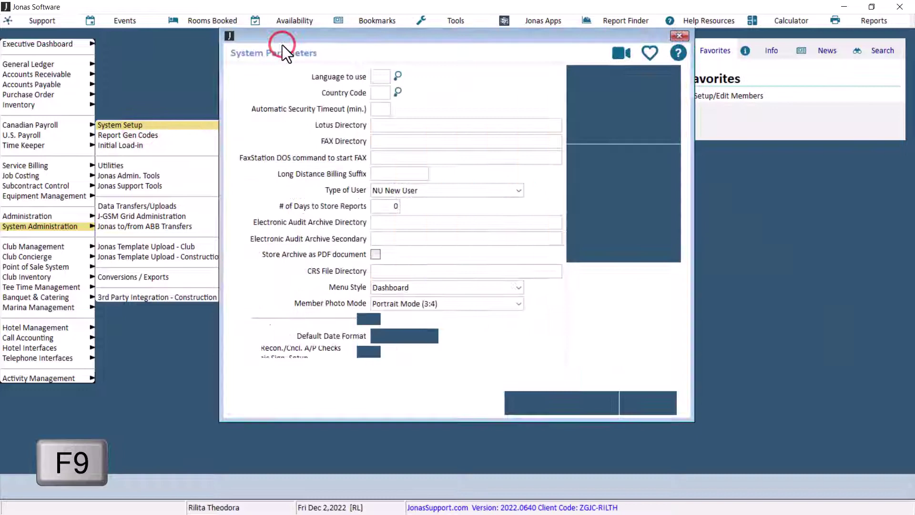
left_click(388, 206)
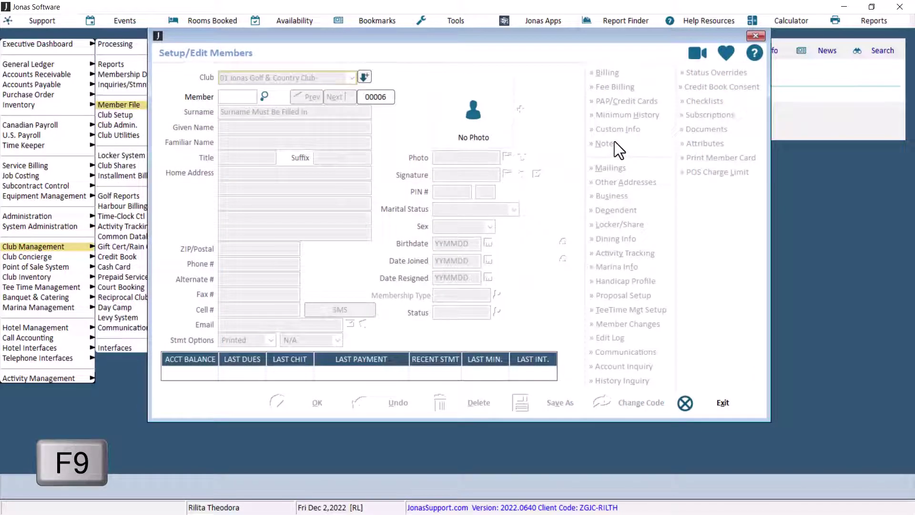
Open member Report Generator Definitions: Print a Master Listing, Design Your Own Report, JR Email/Phone
key("F9")
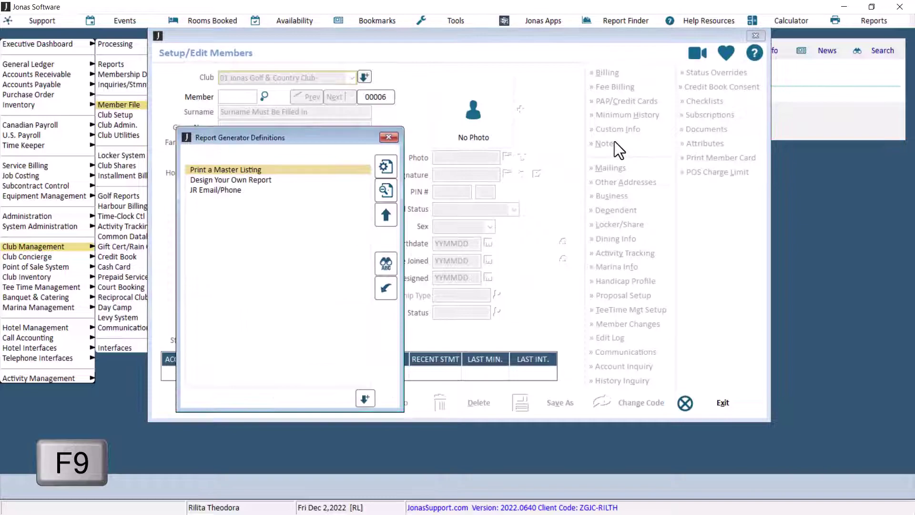